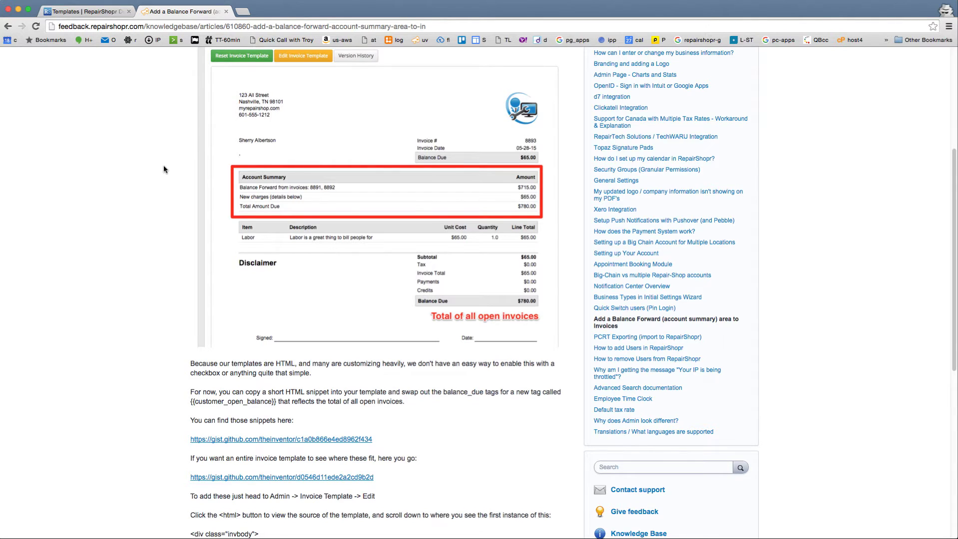
Open the Invoice Manager listing 95 open, 40 overdue and 133 paid invoices.
scroll(165, 168, up, 3)
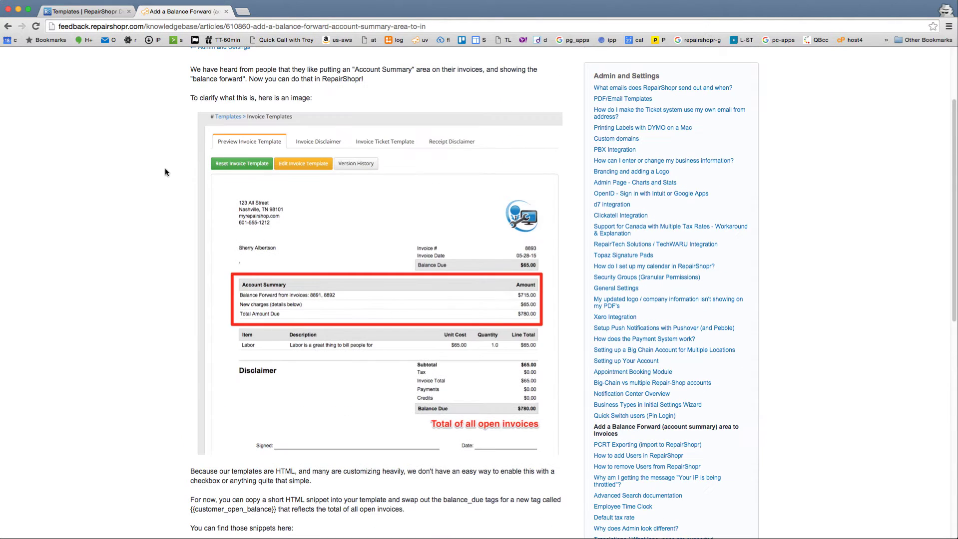
click(85, 11)
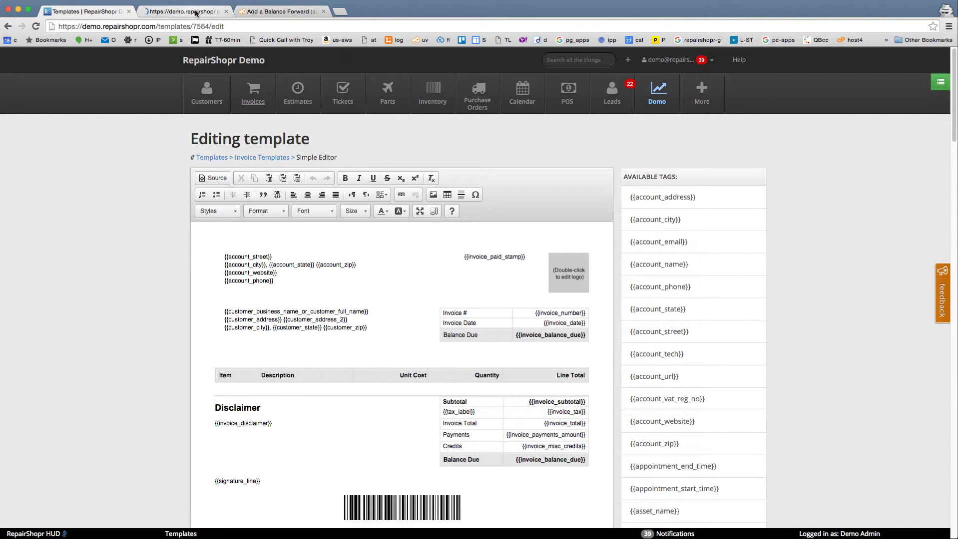
click(210, 12)
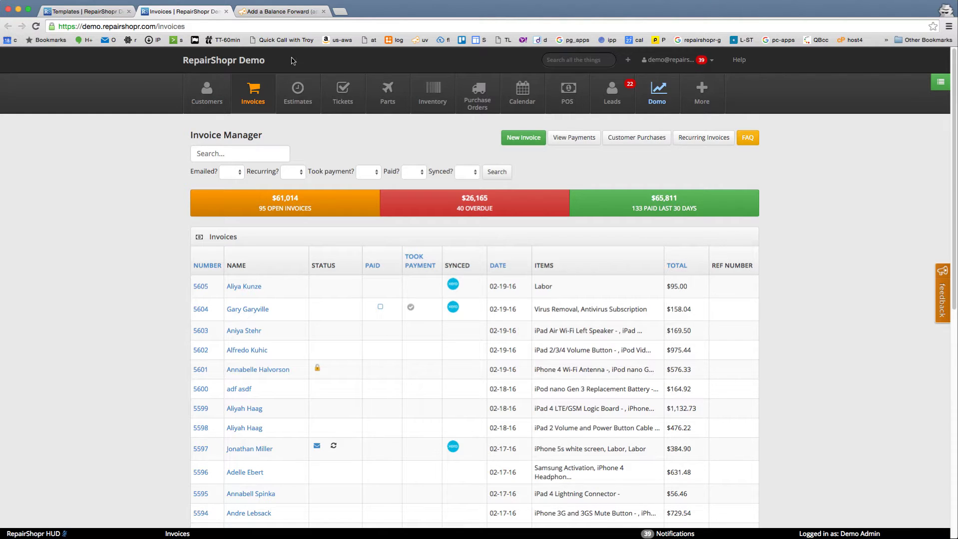
Read the 'Add a Balance Forward' article down to its gist snippet links.
click(285, 11)
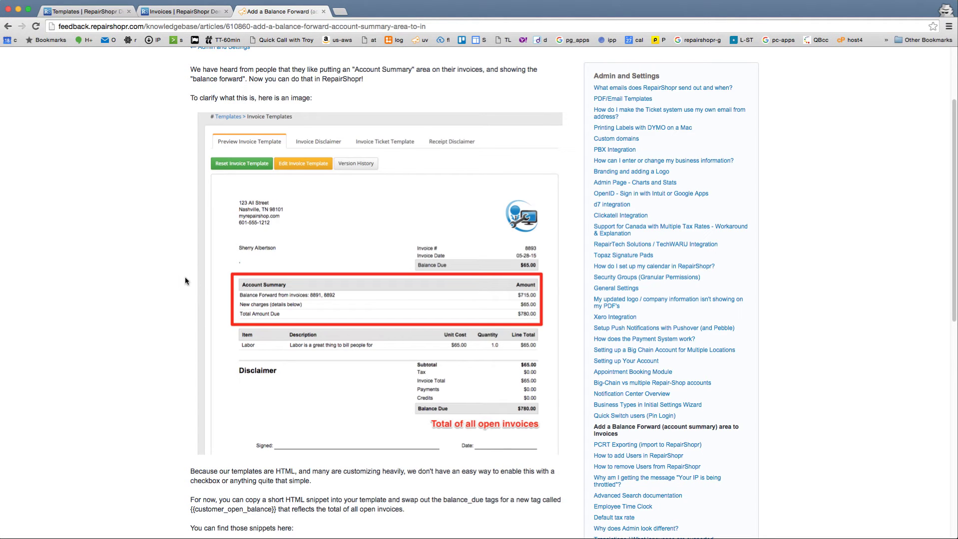
scroll(330, 278, down, 1)
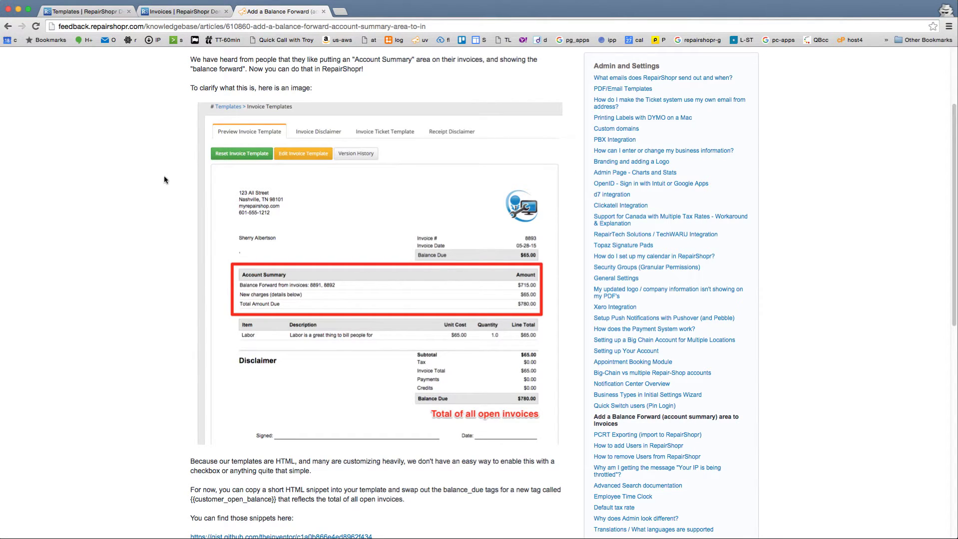
scroll(165, 177, down, 1)
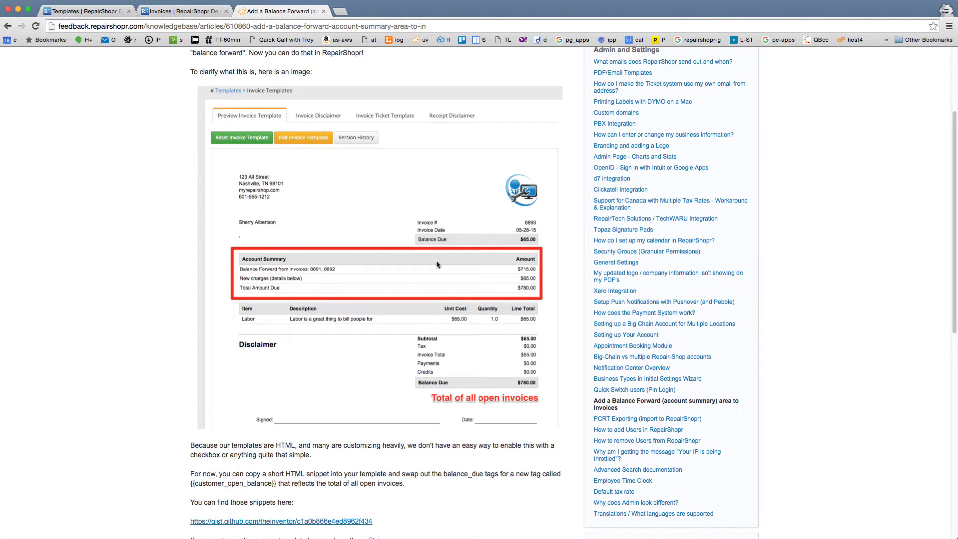
scroll(433, 265, down, 1)
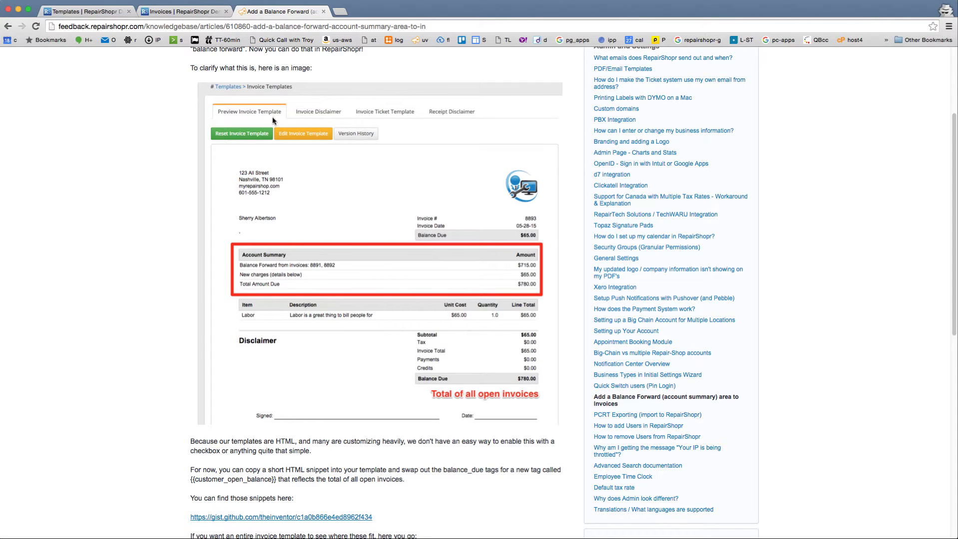
scroll(191, 305, down, 5)
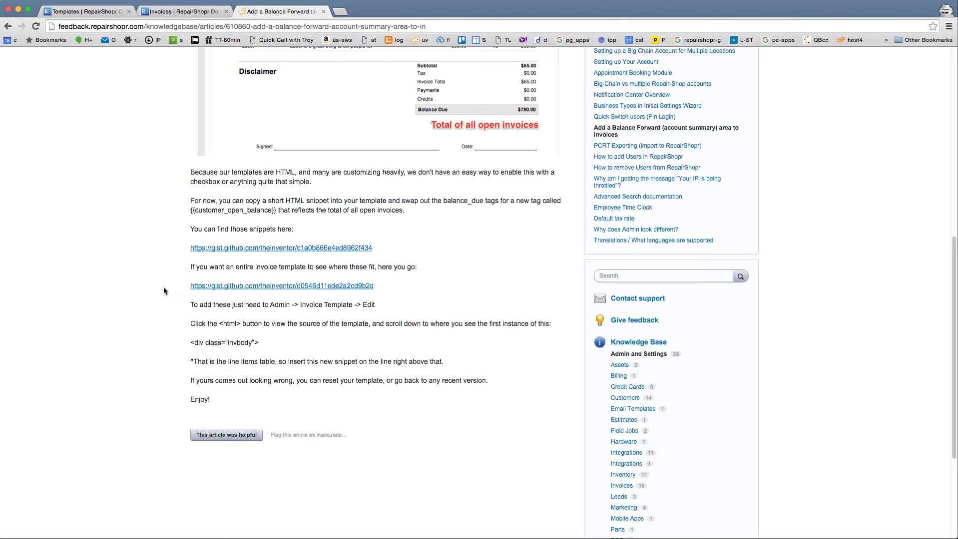
Open the snippets gist and the full invoice template gist in new tabs, then view the template gist.
super+click(255, 250)
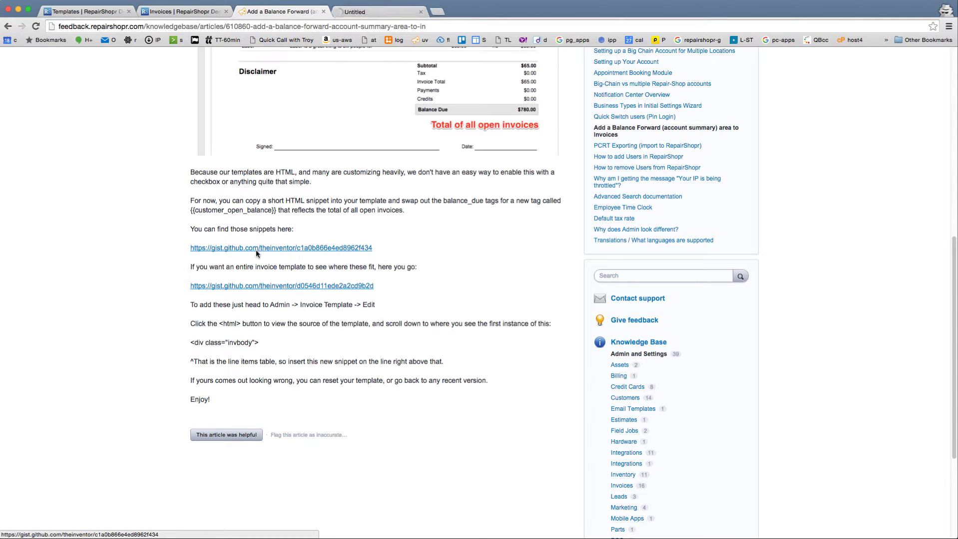
super+click(263, 286)
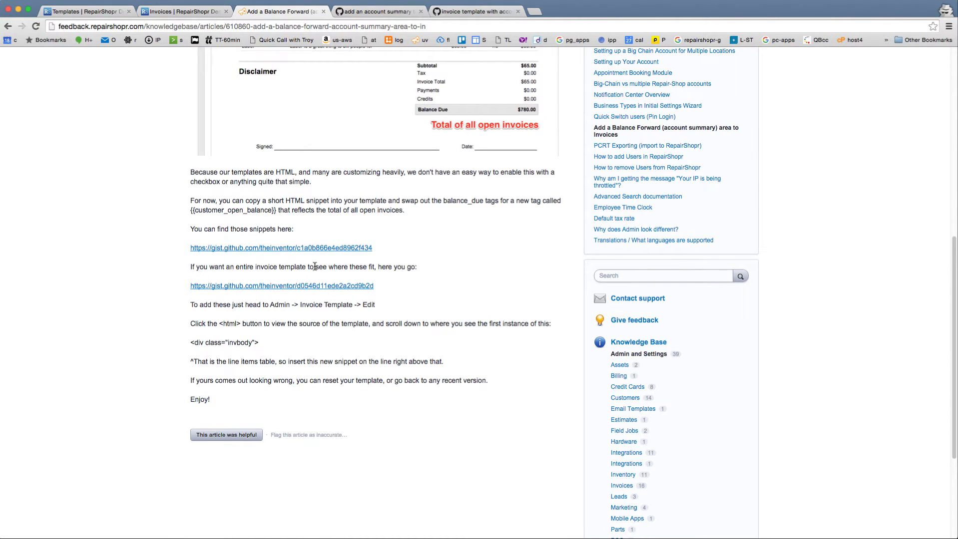
click(484, 12)
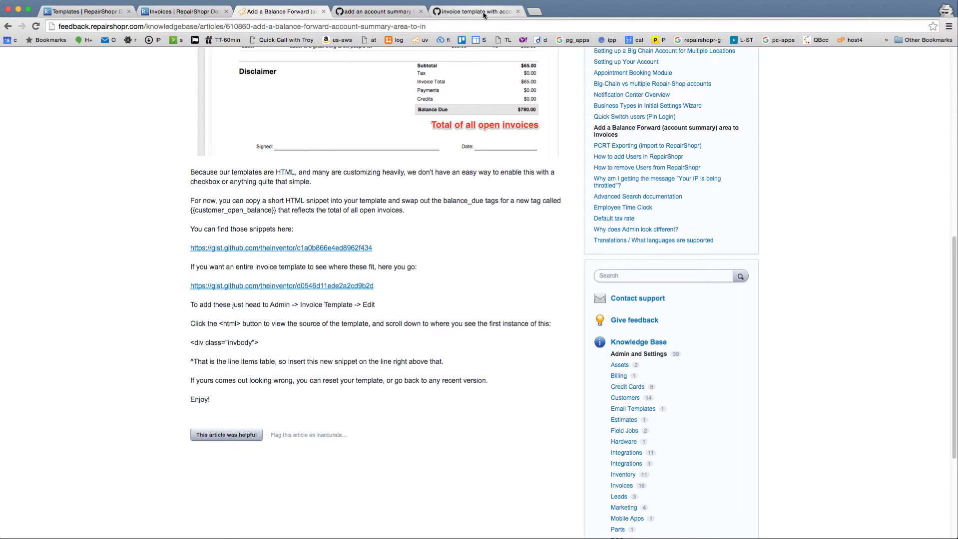
View the template gist as Raw, then toggle the editor's Source view on and back off.
click(700, 200)
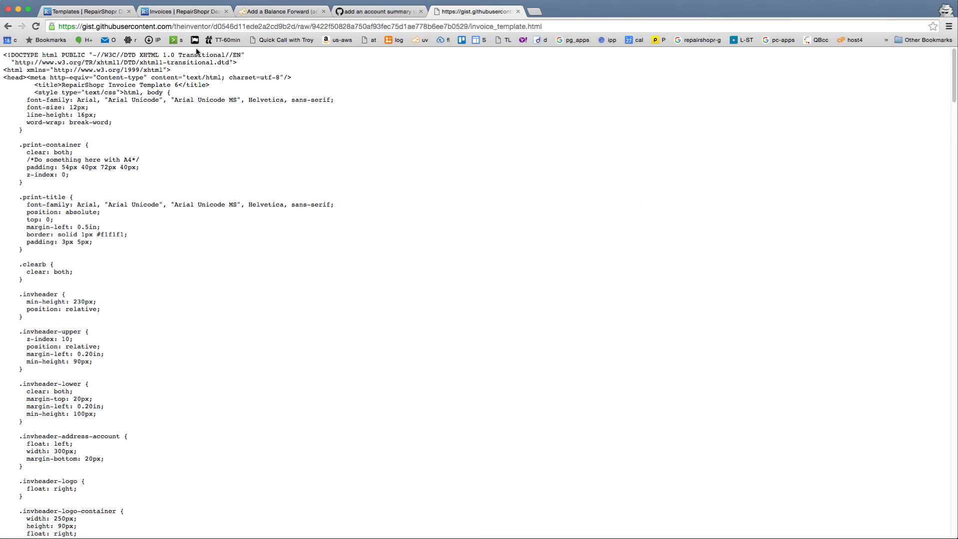
click(86, 12)
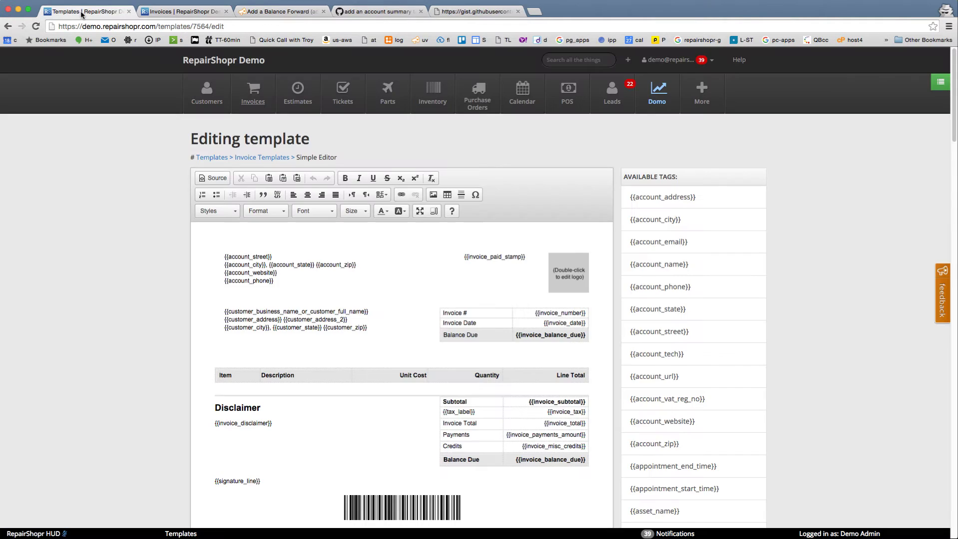
click(214, 179)
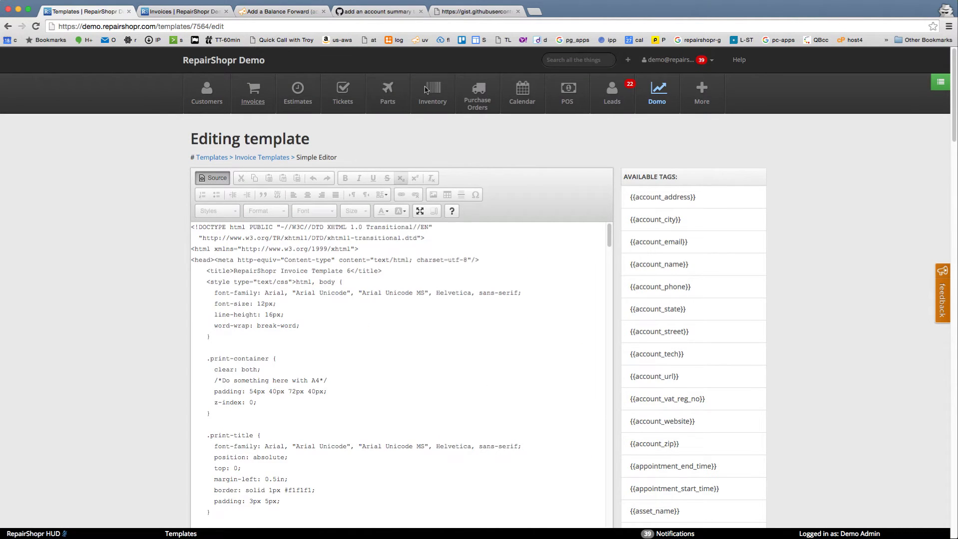
click(217, 175)
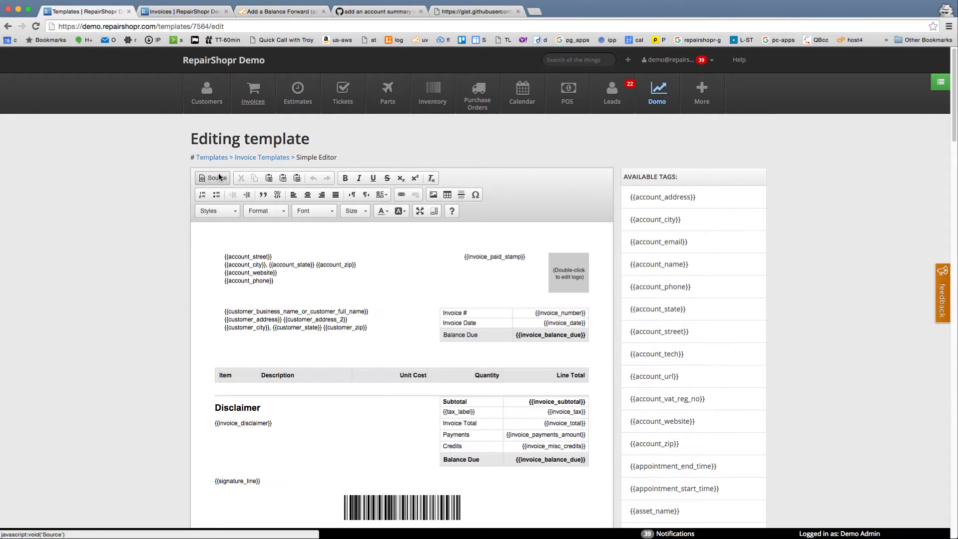
Replace the bottom Balance Due's {{invoice_balance_due}} with the {{customer_open_balance}} tag copied from the gist.
click(378, 11)
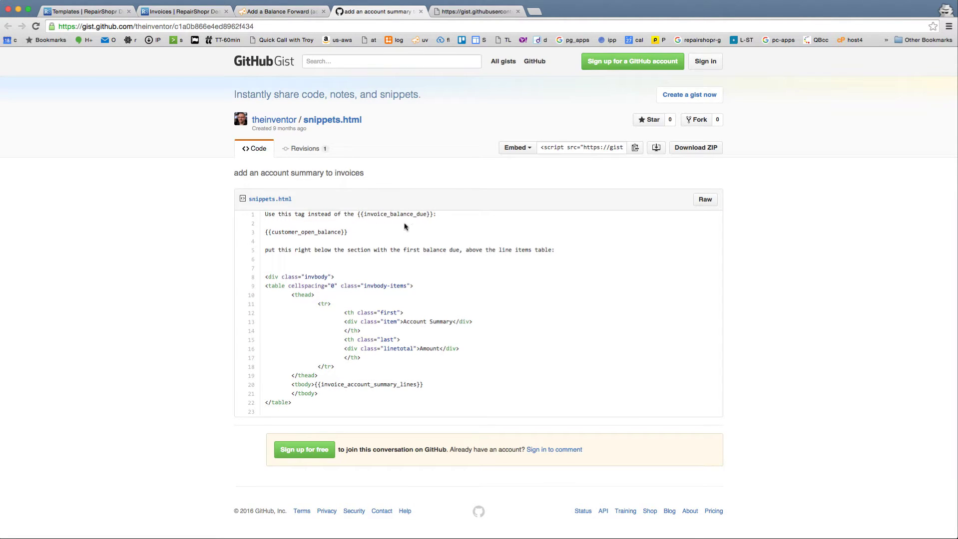
drag(359, 234, 260, 233)
key(ctrl+c)
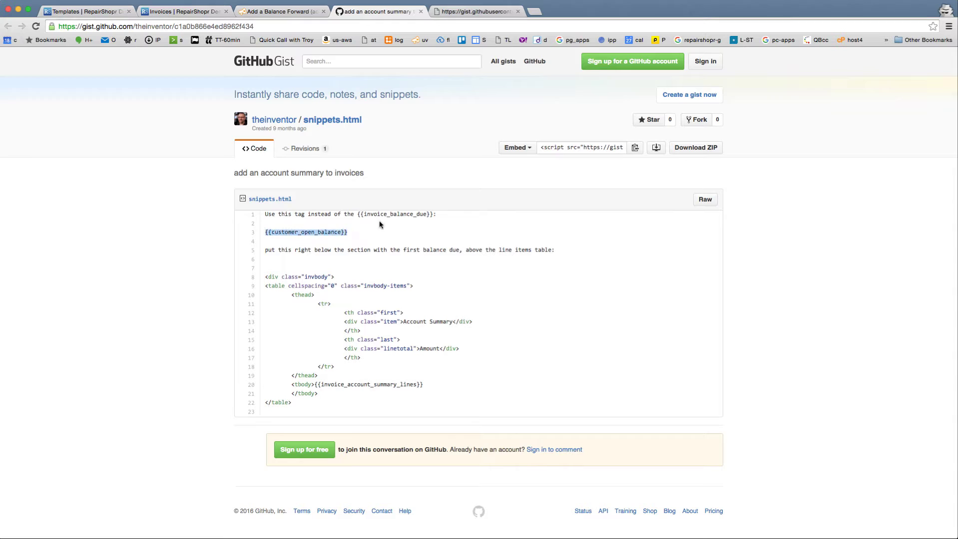
click(114, 14)
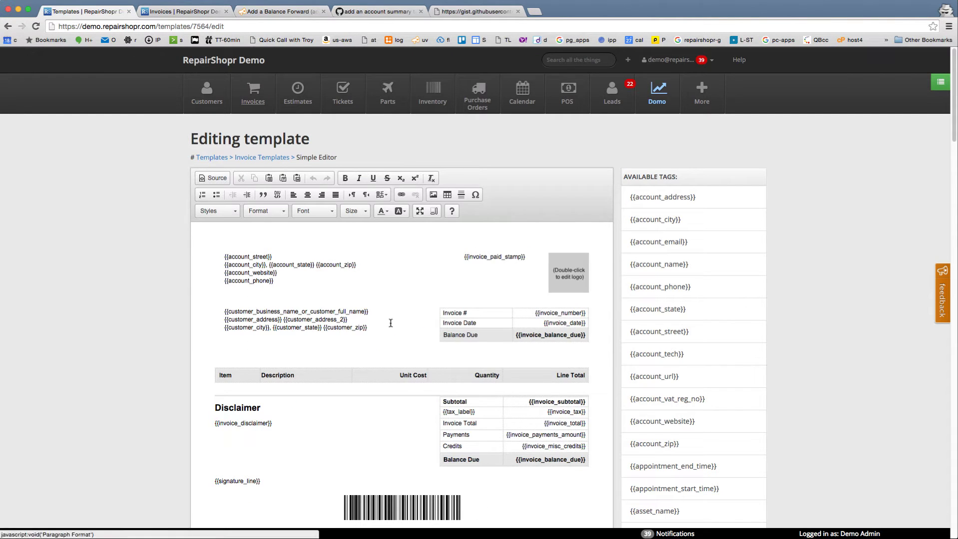
scroll(520, 329, down, 2)
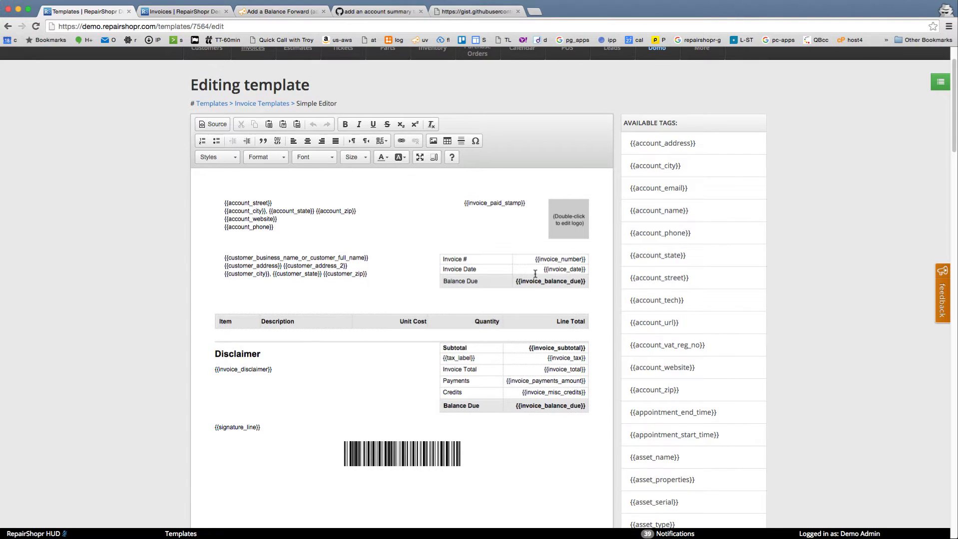
click(289, 12)
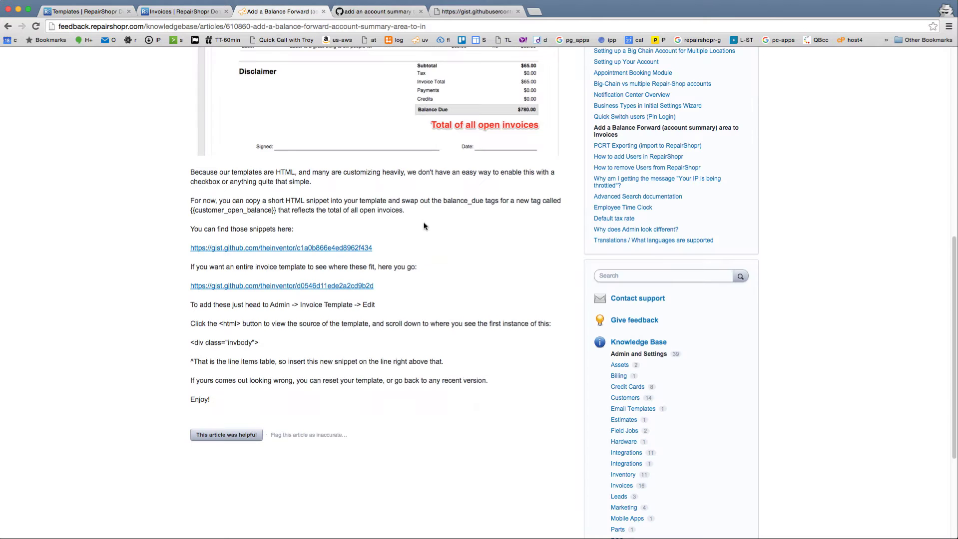
scroll(494, 197, up, 5)
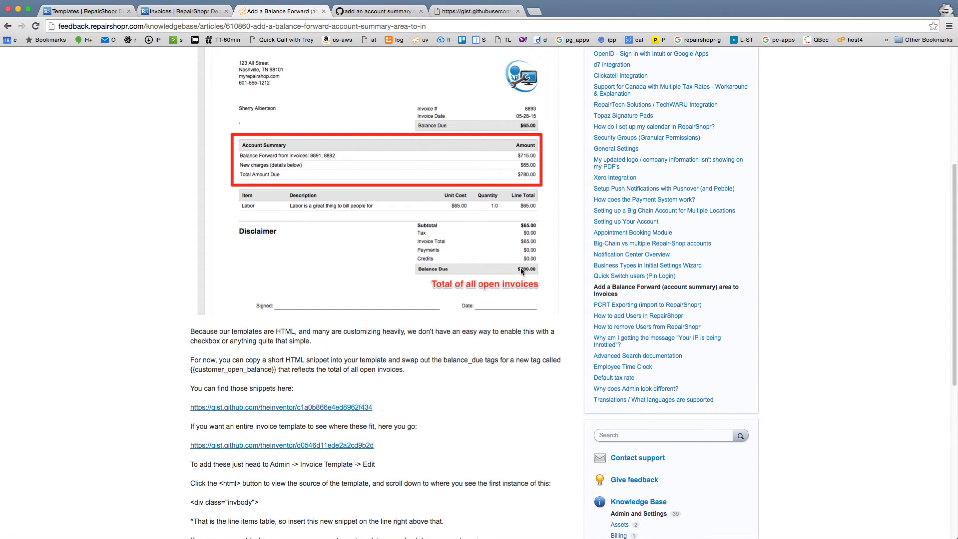
click(111, 12)
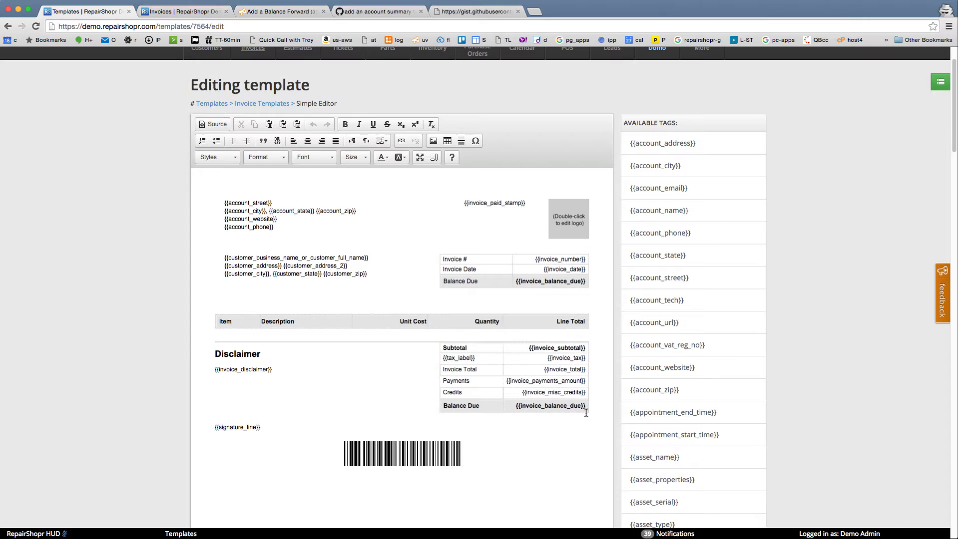
drag(587, 406, 514, 404)
key(ctrl+v)
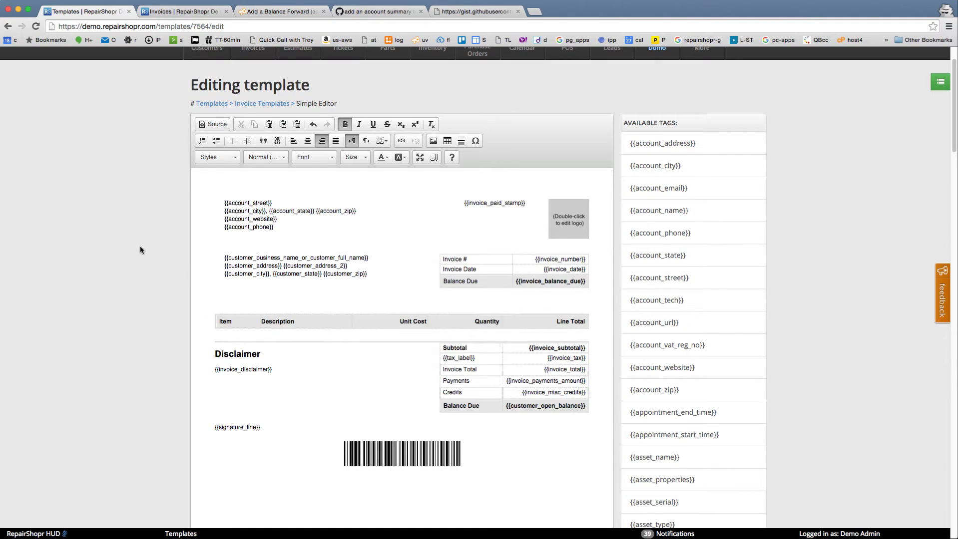
scroll(140, 245, down, 2)
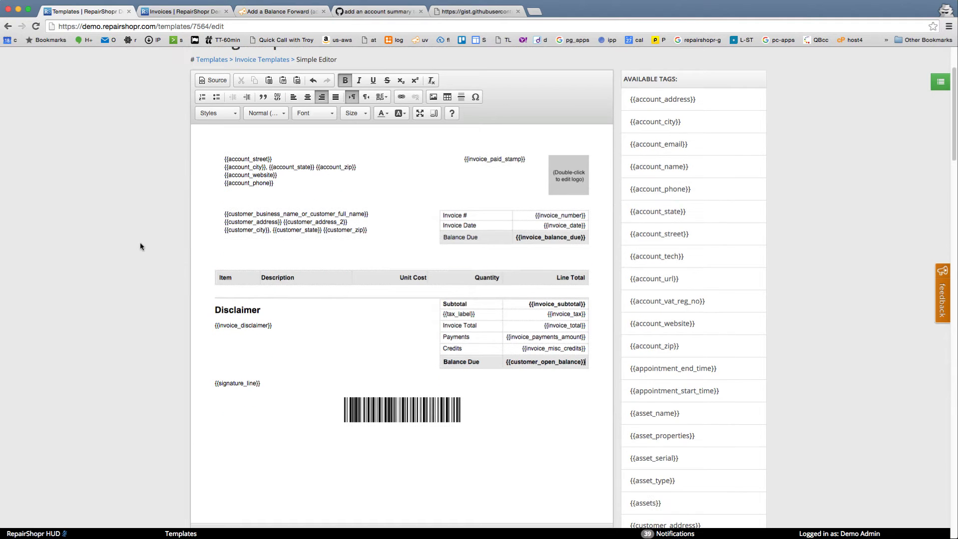
Copy the Account Summary table code, lines 8–22, from the snippets gist.
click(382, 12)
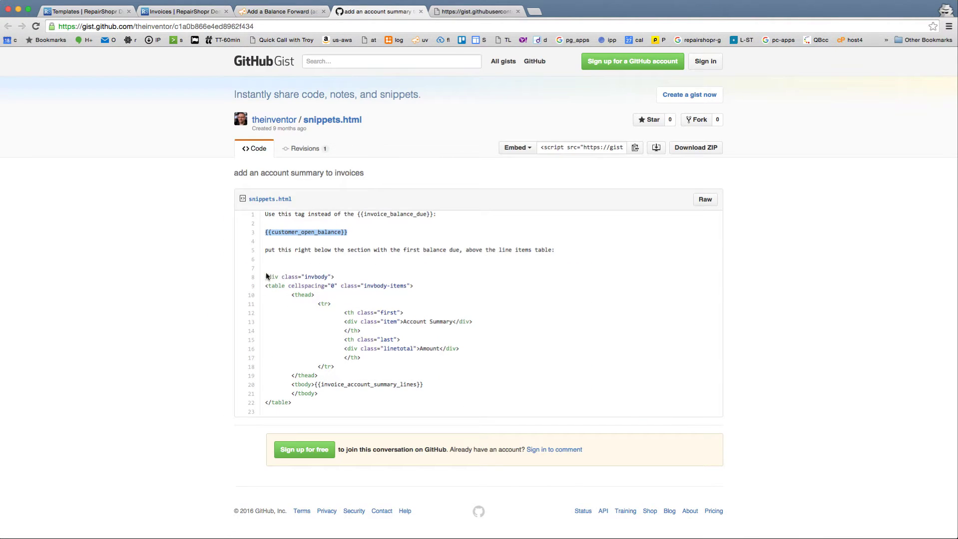
drag(265, 276, 344, 406)
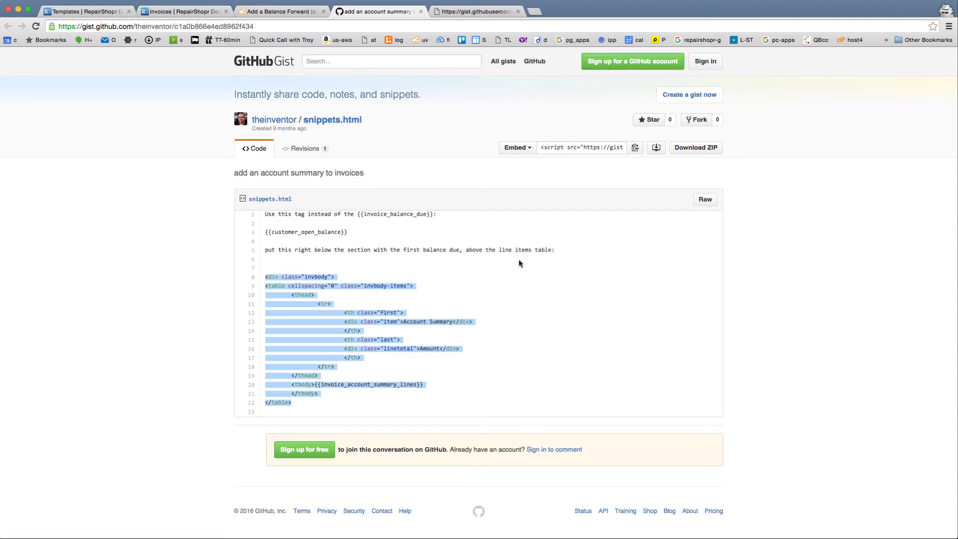
right_click(294, 277)
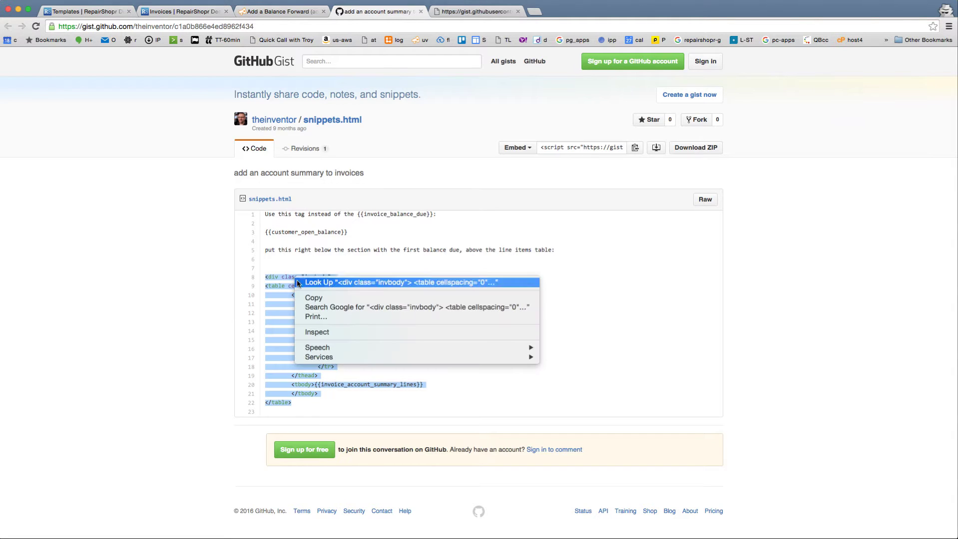
click(309, 297)
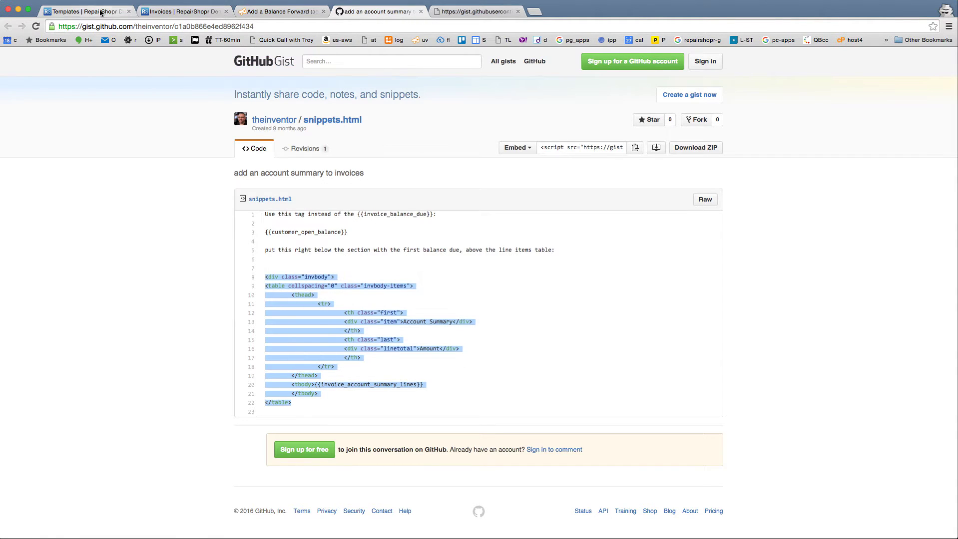
click(100, 12)
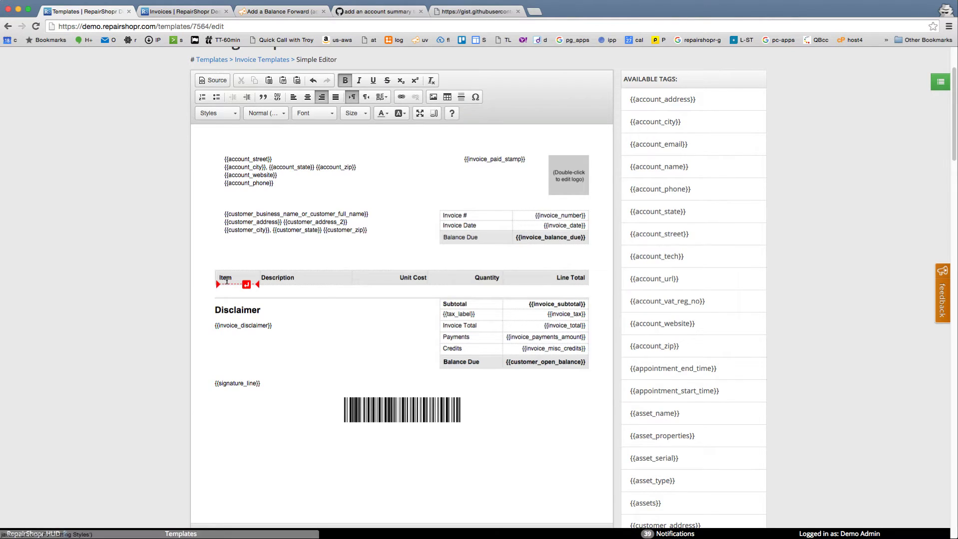
In Source view, paste the Account Summary table HTML on a new line before <div class="invbody">.
click(205, 84)
scroll(275, 314, down, 10)
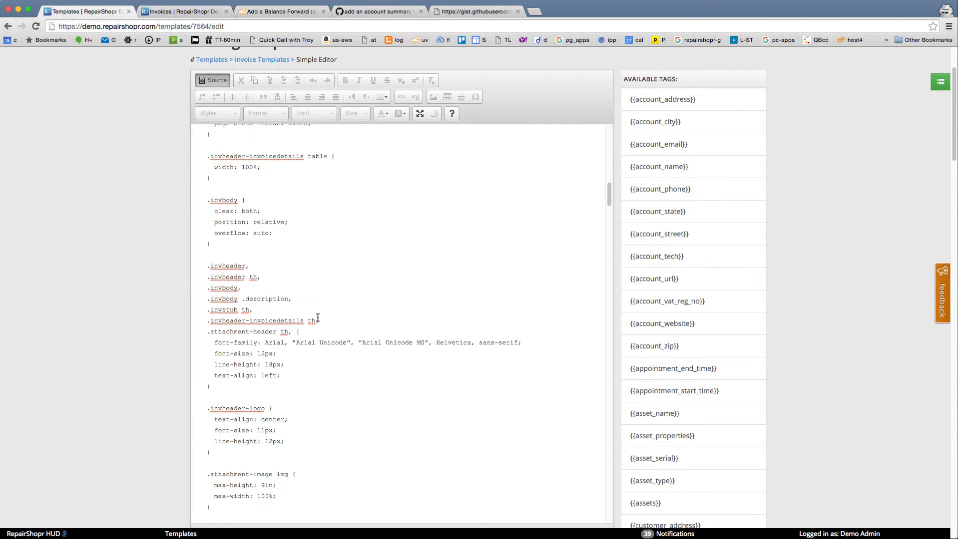
scroll(325, 320, down, 15)
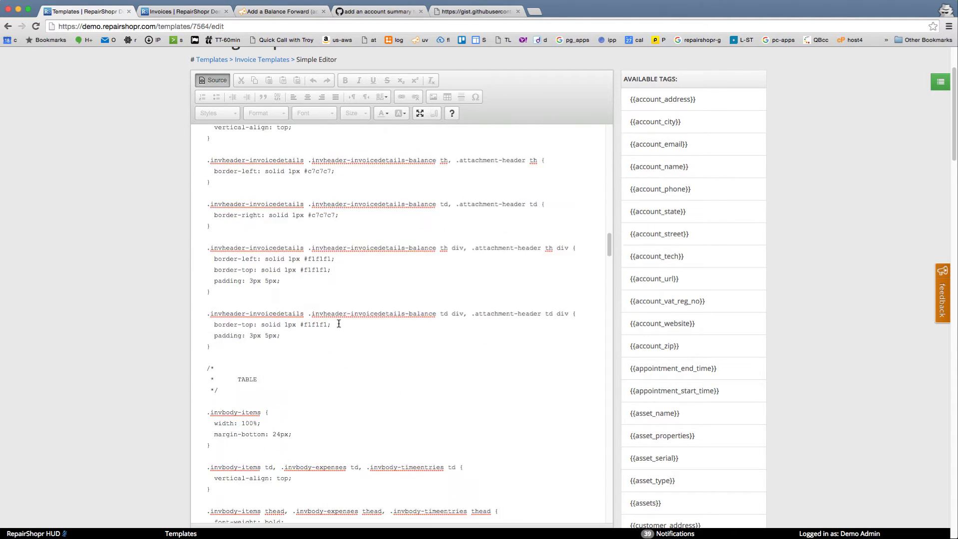
scroll(339, 323, down, 10)
drag(609, 281, 609, 463)
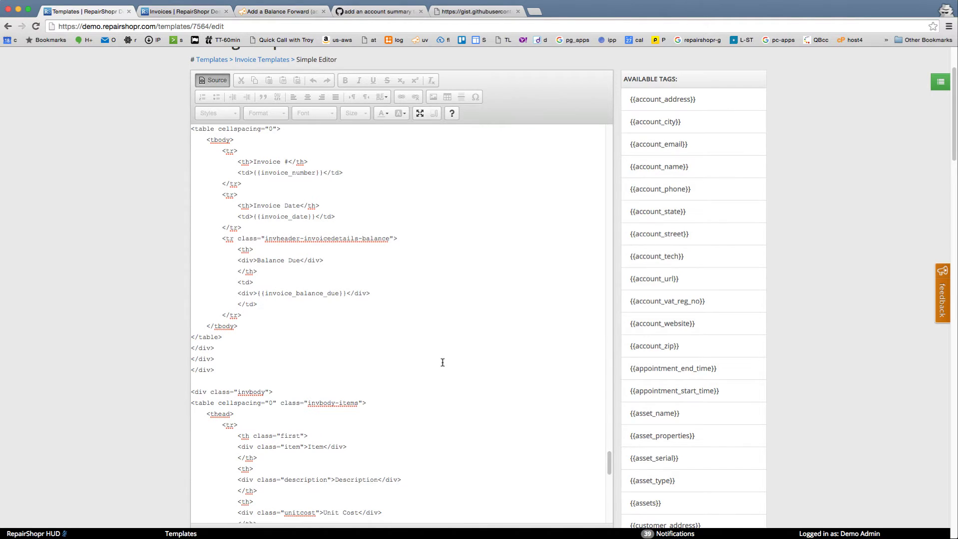
scroll(443, 363, down, 2)
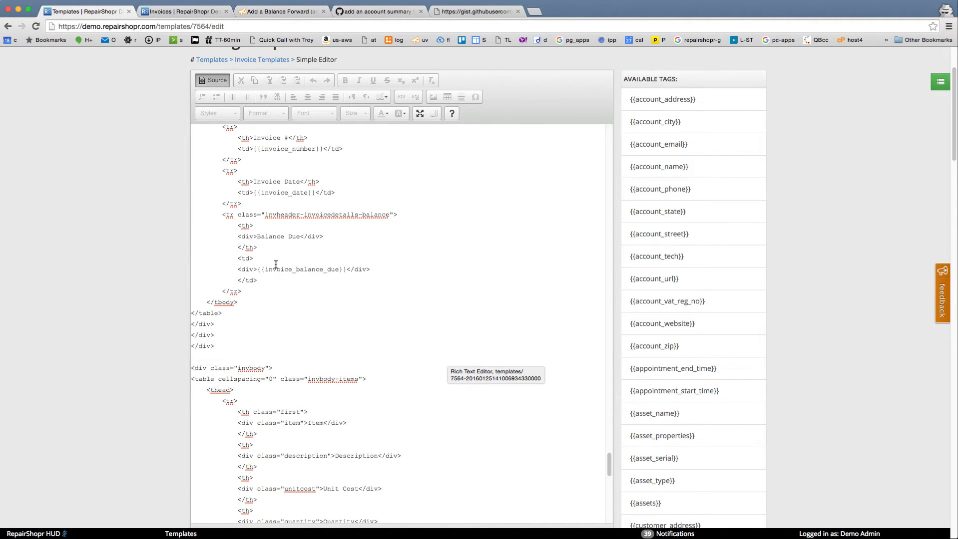
drag(254, 269, 330, 282)
scroll(329, 282, down, 5)
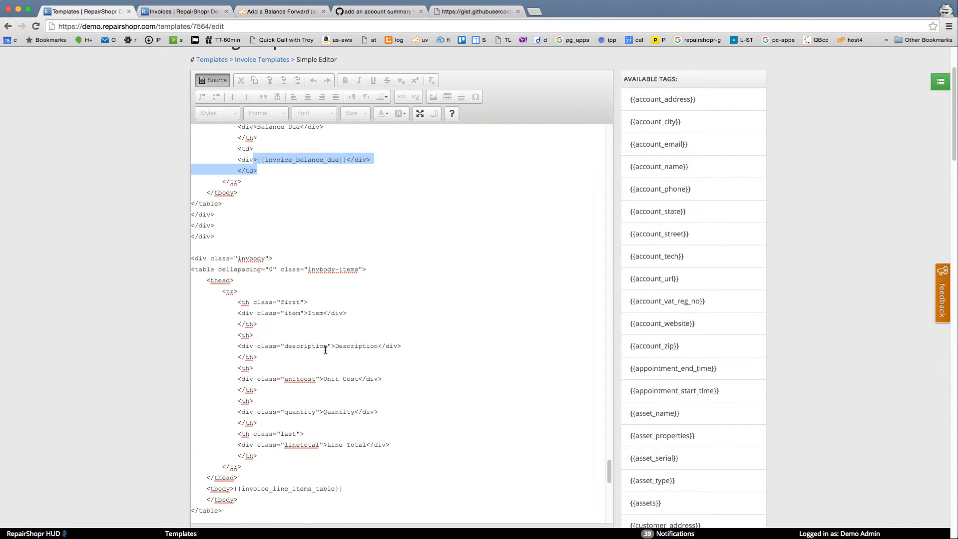
scroll(325, 351, down, 2)
click(237, 207)
key(Return)
key(Return)
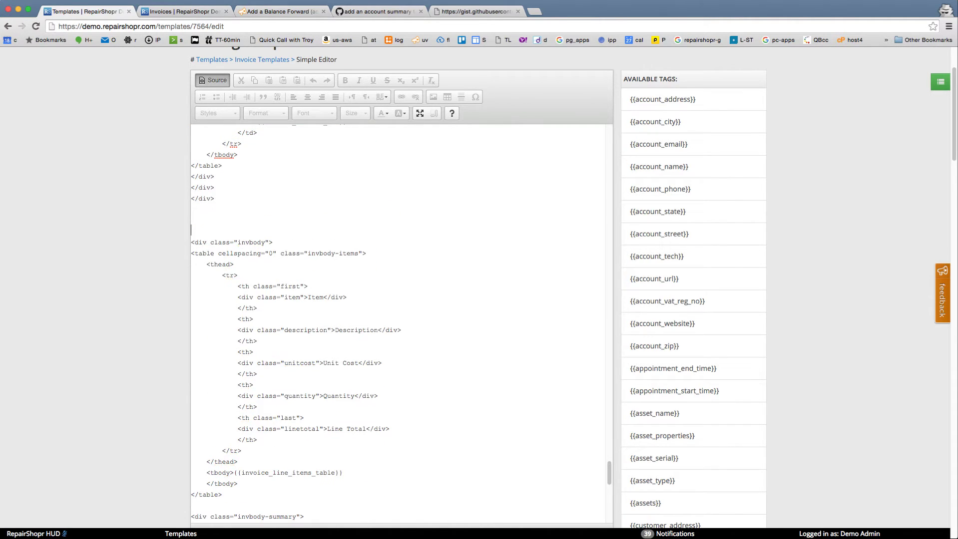
key(super+v)
Return to the rendered view and click Update Template; the preview shows Total Amount Due $431.81.
click(213, 80)
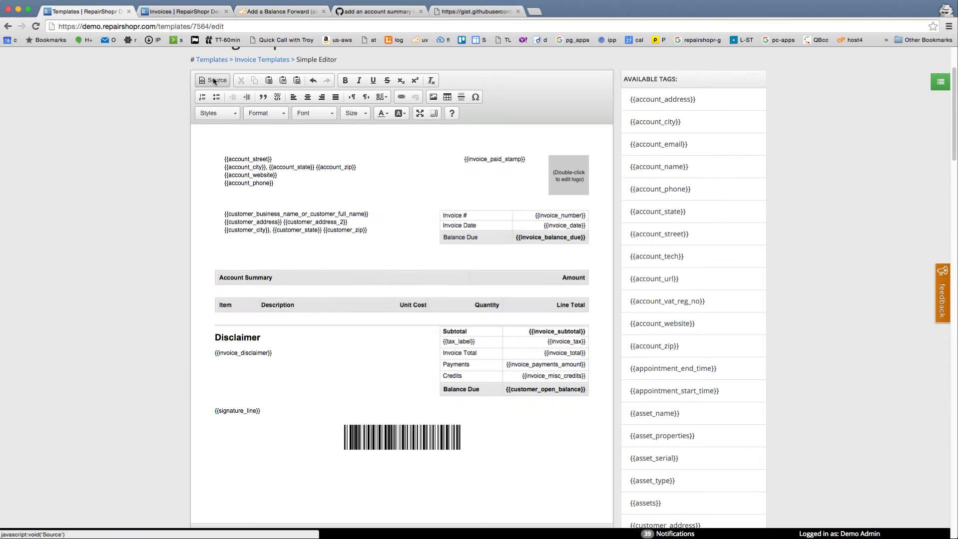
scroll(167, 251, down, 3)
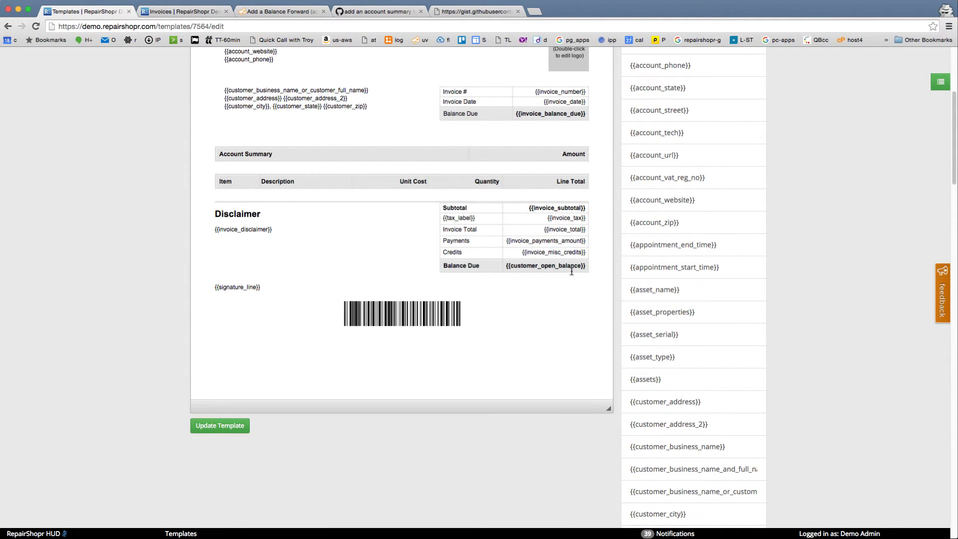
click(236, 431)
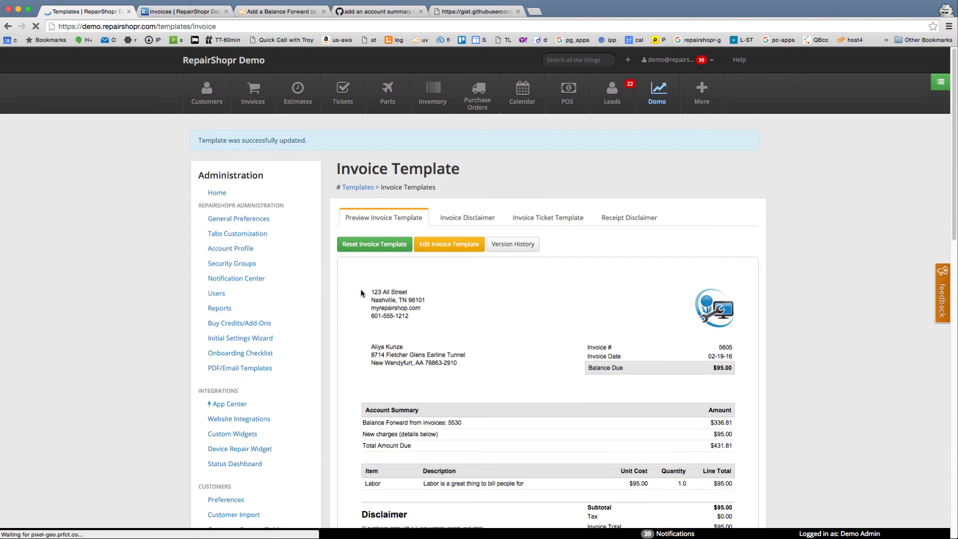
scroll(359, 290, down, 2)
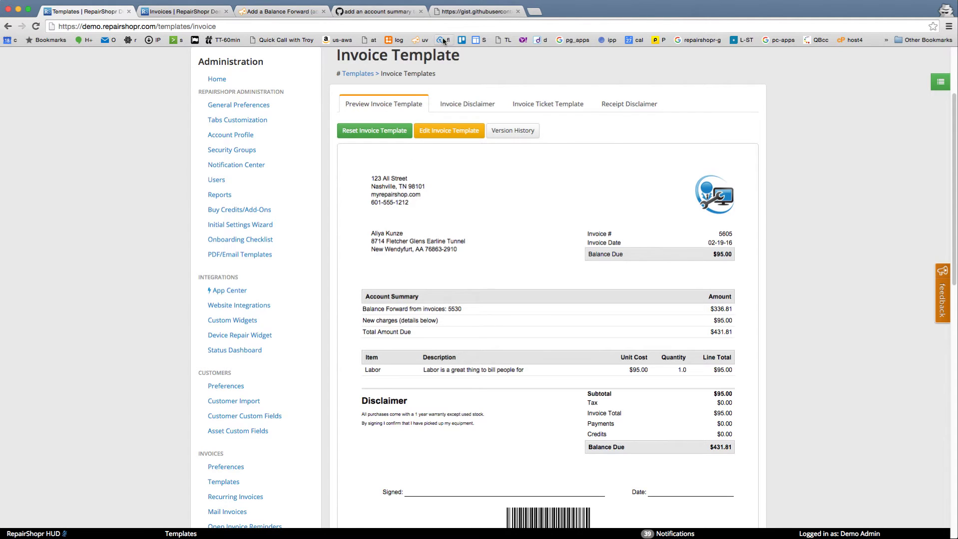
Select all of the raw gist template, then select all existing HTML in the template's Source view.
click(474, 11)
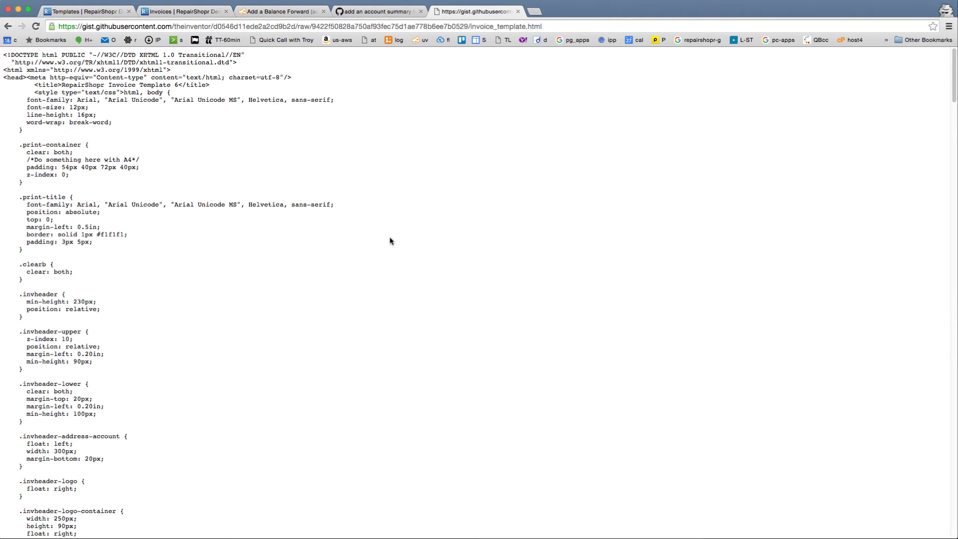
key(super+a)
click(100, 11)
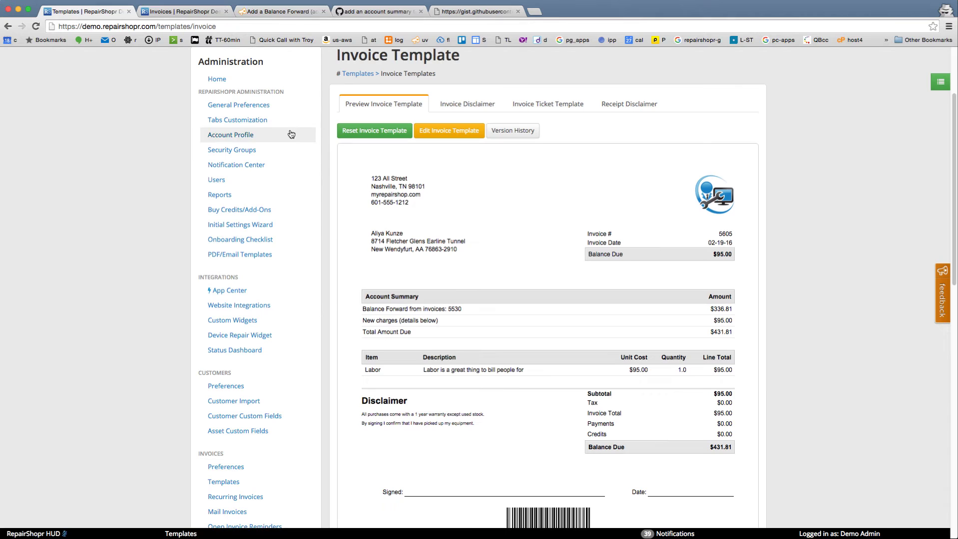
click(416, 135)
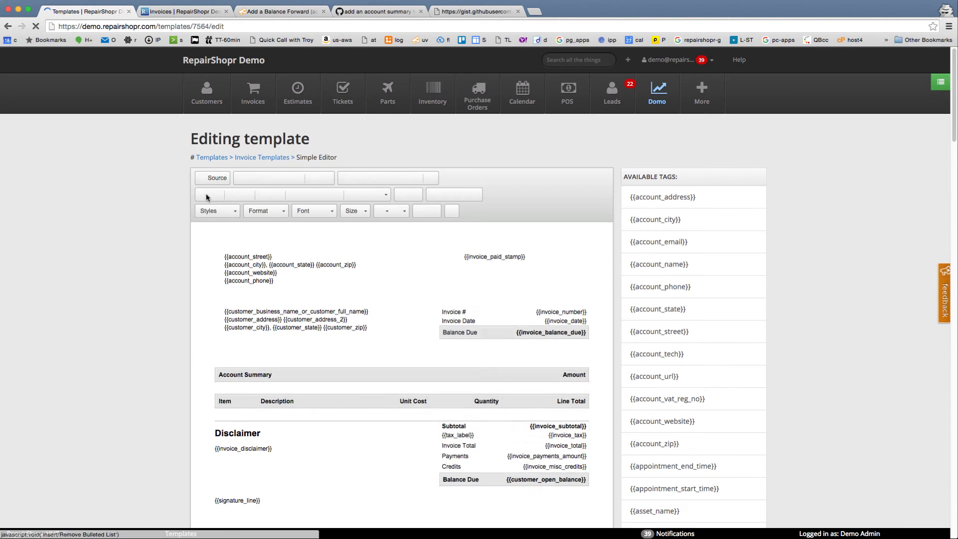
click(214, 179)
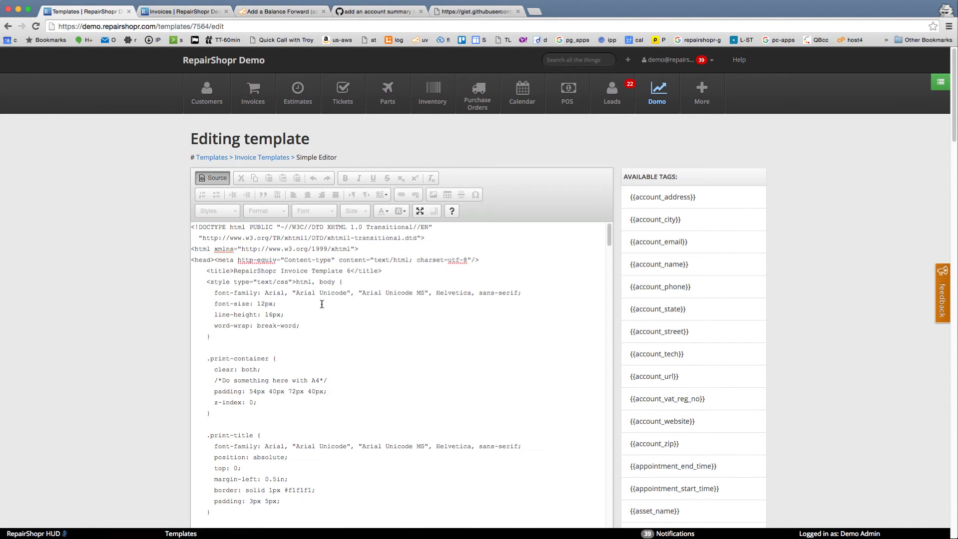
key(super+a)
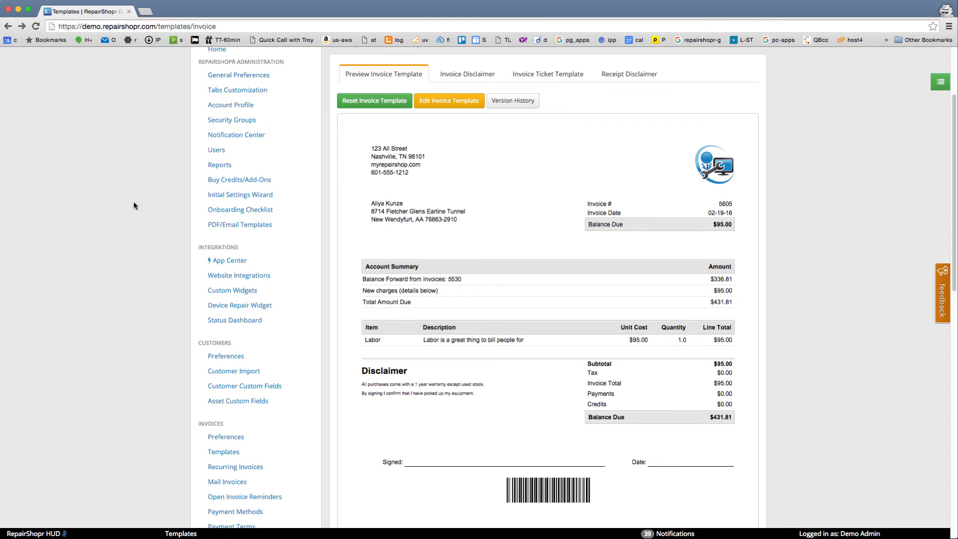
Go to Open Invoice Reminders under Invoices in the Administration sidebar.
scroll(134, 201, down, 3)
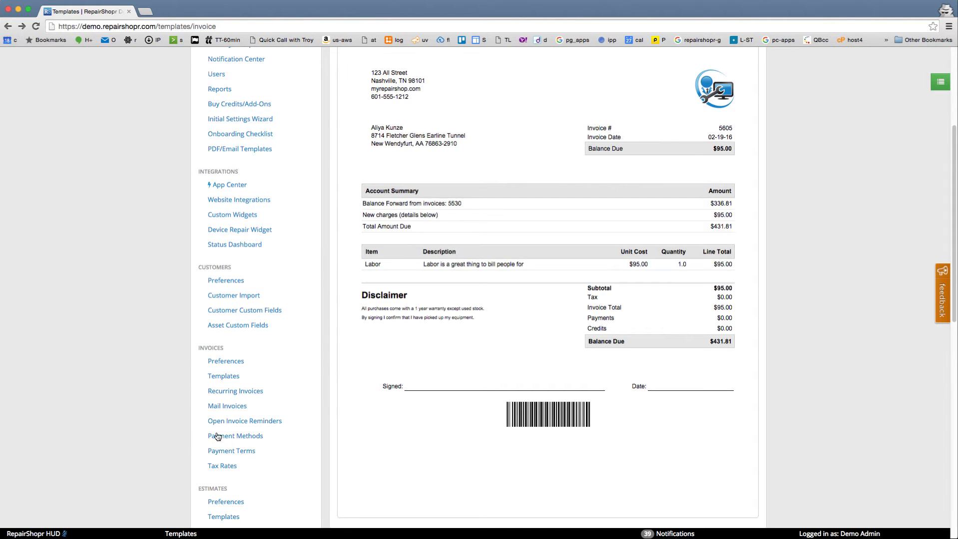
scroll(243, 420, up, 5)
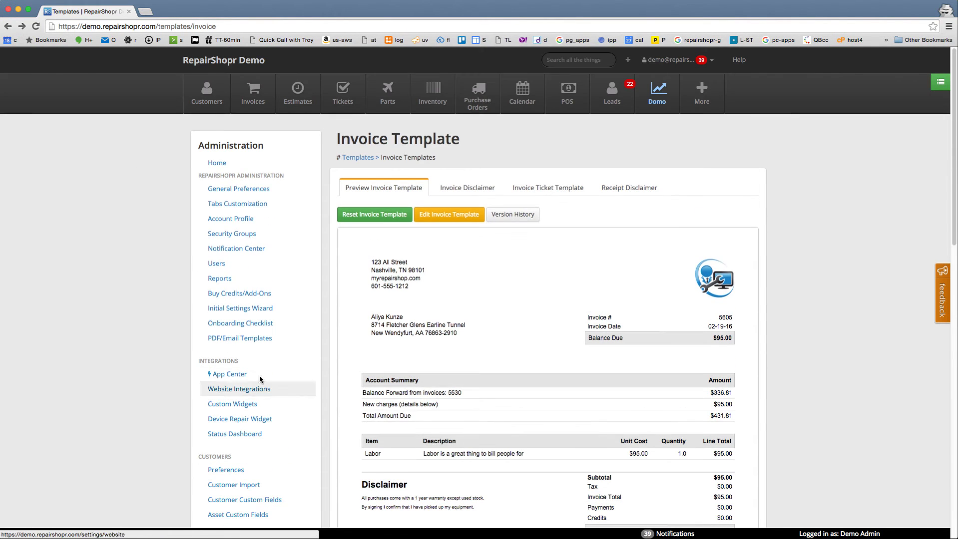
scroll(239, 268, down, 5)
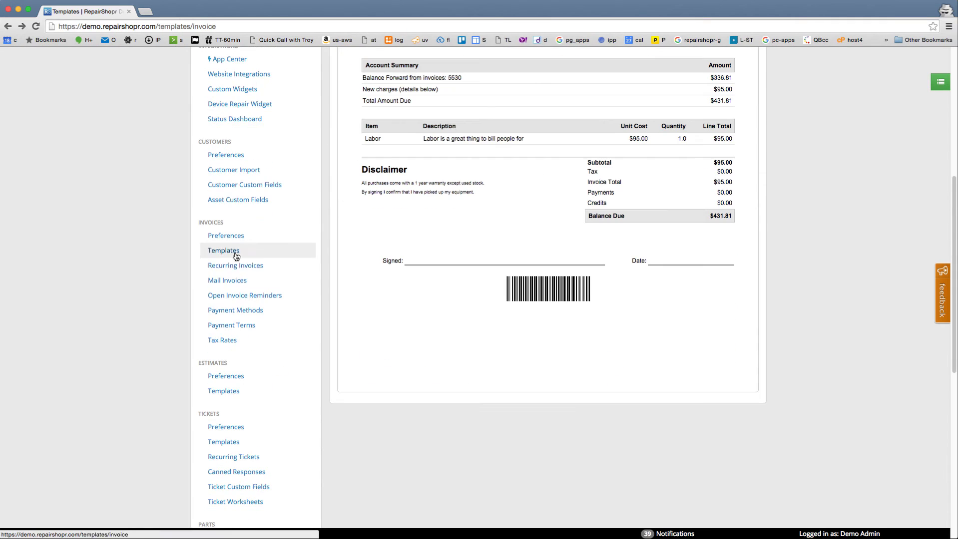
click(236, 297)
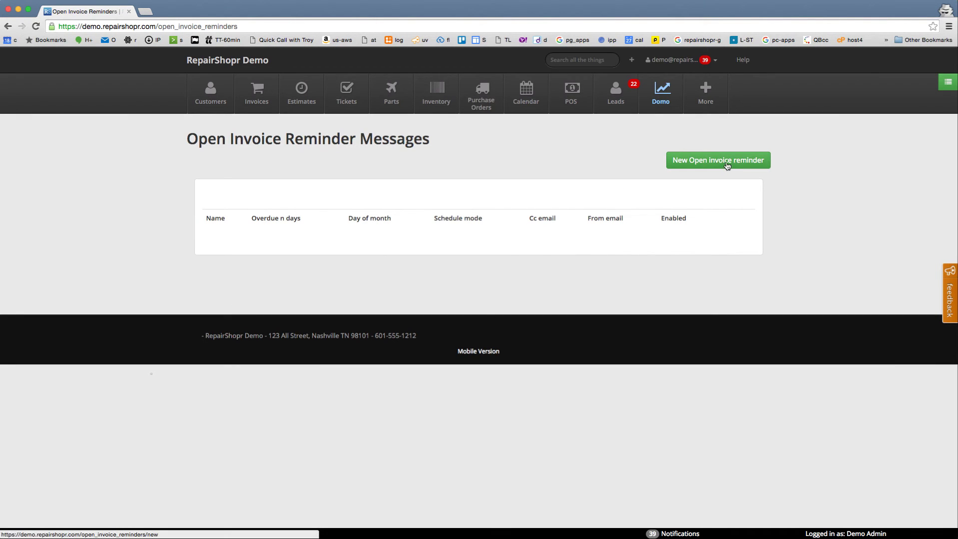
Start a new open invoice reminder named '30 days late' with the After n Days schedule mode.
click(722, 162)
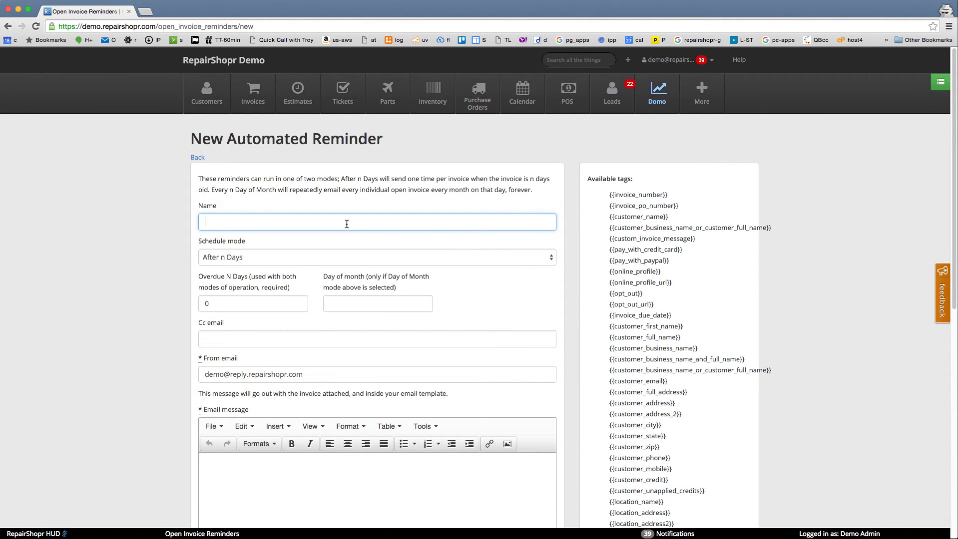
text(30 days late)
click(258, 258)
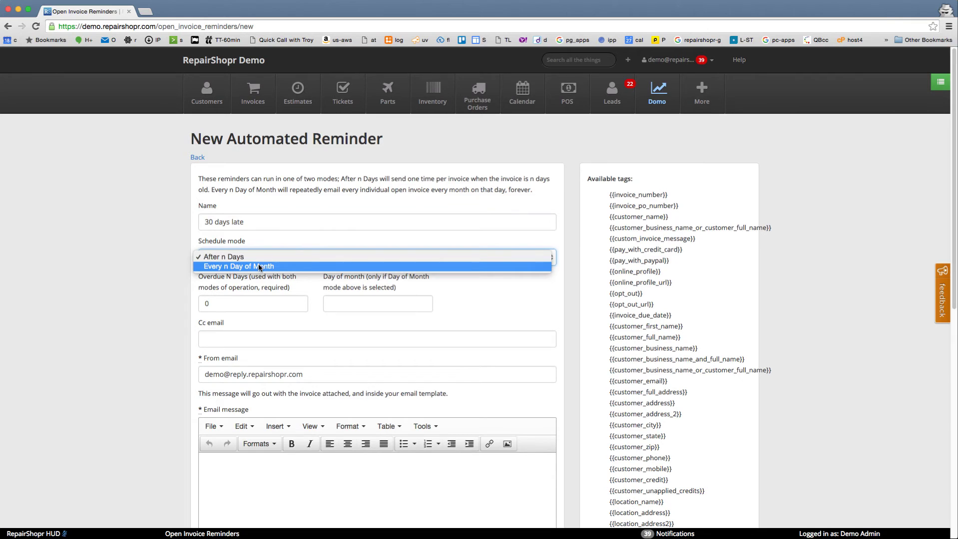
click(260, 257)
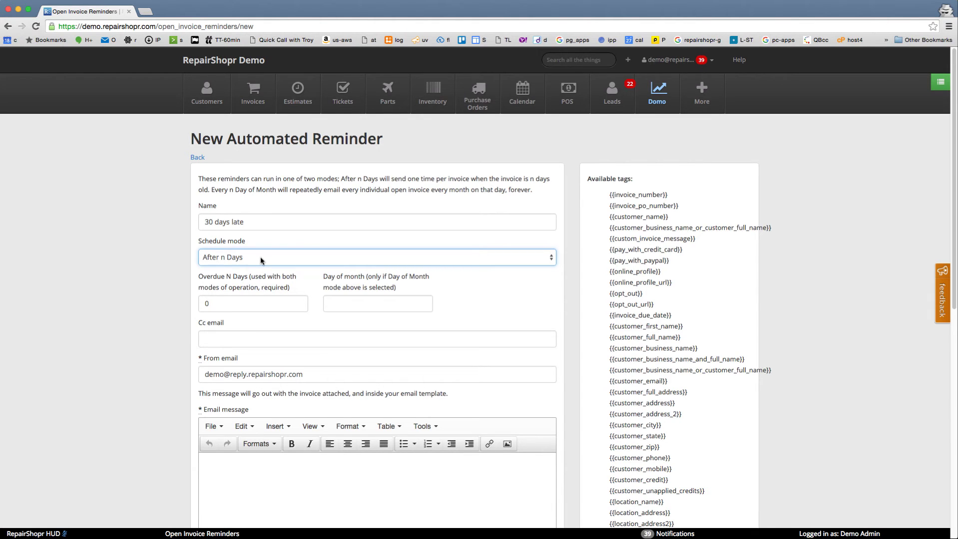
Change Overdue N Days from 0 to 30, then move down past the Cc email field.
click(340, 178)
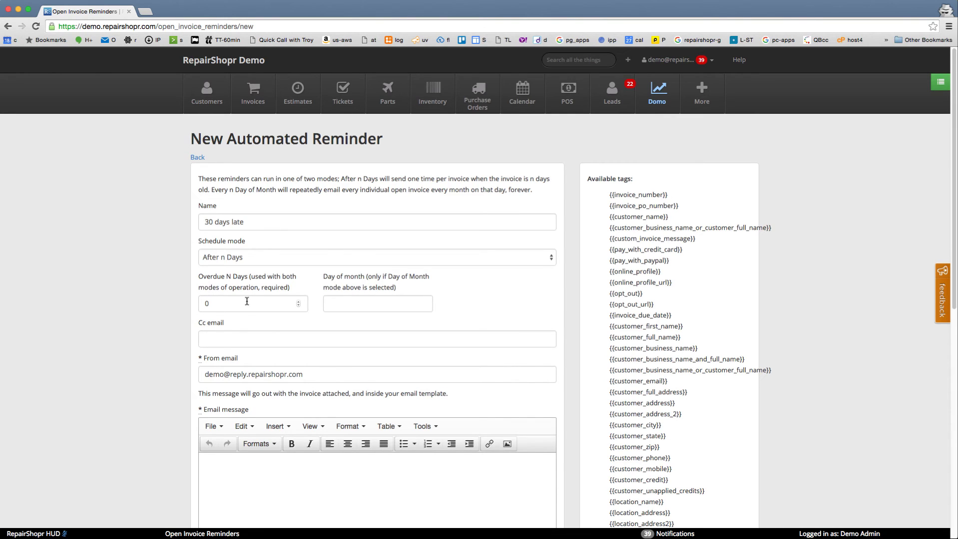
drag(247, 301, 199, 302)
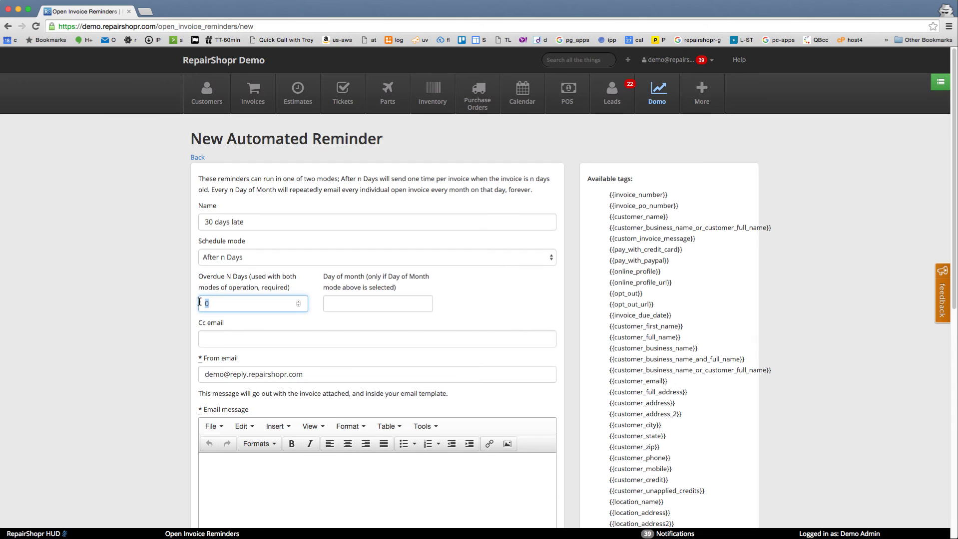
text(30)
scroll(195, 286, down, 1)
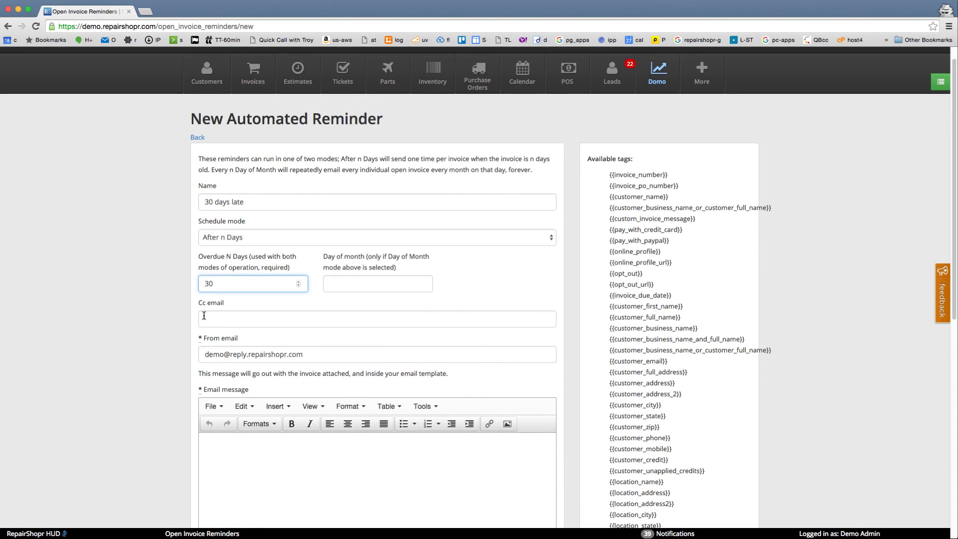
click(228, 315)
scroll(230, 314, down, 1)
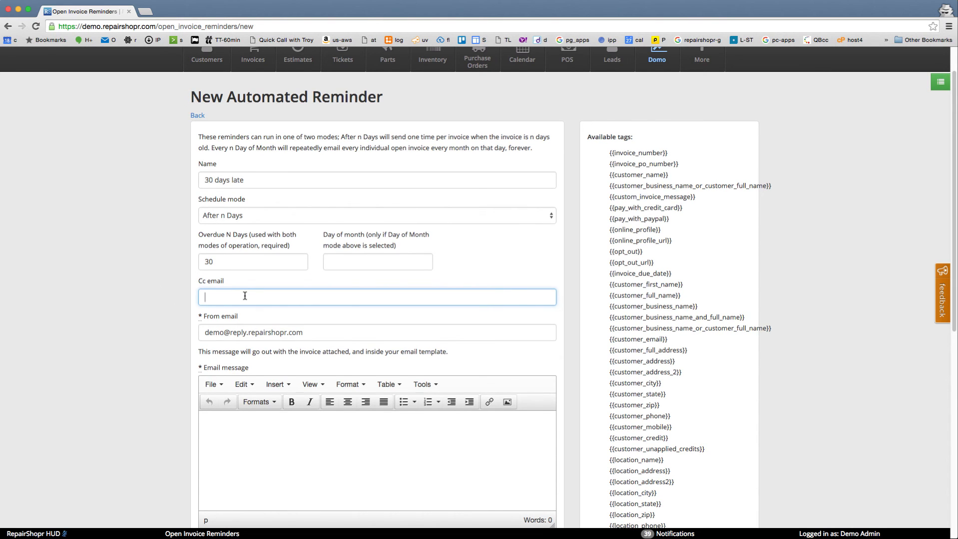
scroll(244, 295, down, 1)
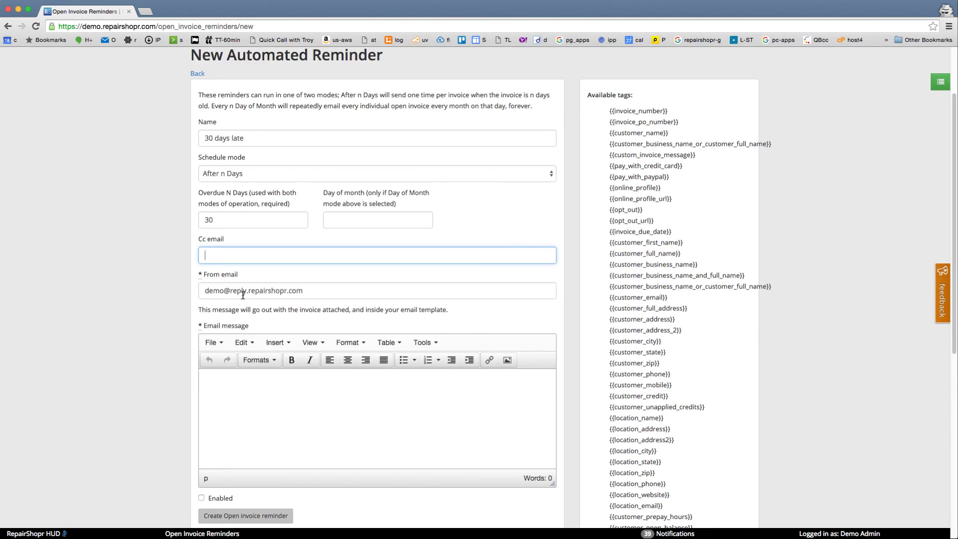
scroll(288, 345, down, 1)
Write the 'Hey, we want to remind you about this open invoice...' email, tick Enabled, and create the reminder.
click(288, 344)
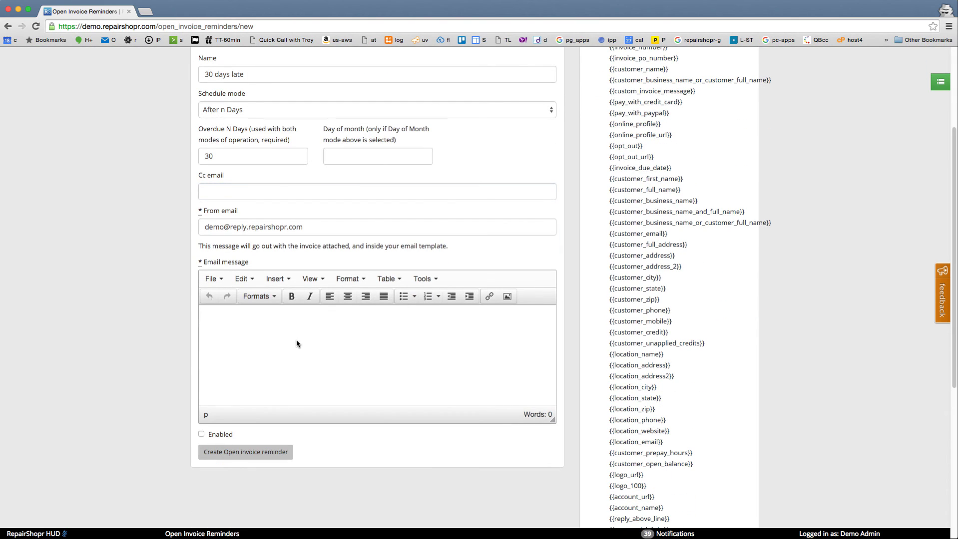
text(Hey, we want to remind you about this open invoice. )
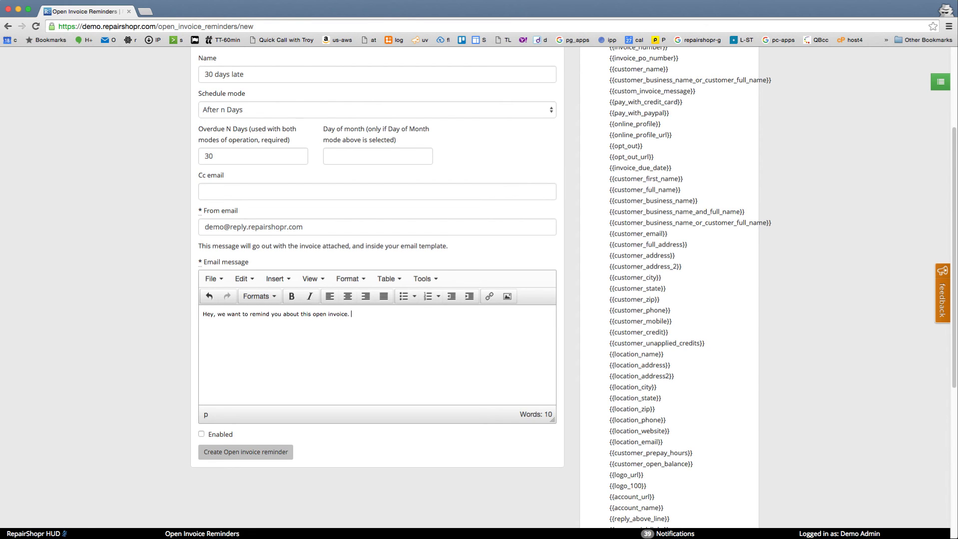
text(Let us know if you think you have paid this and )
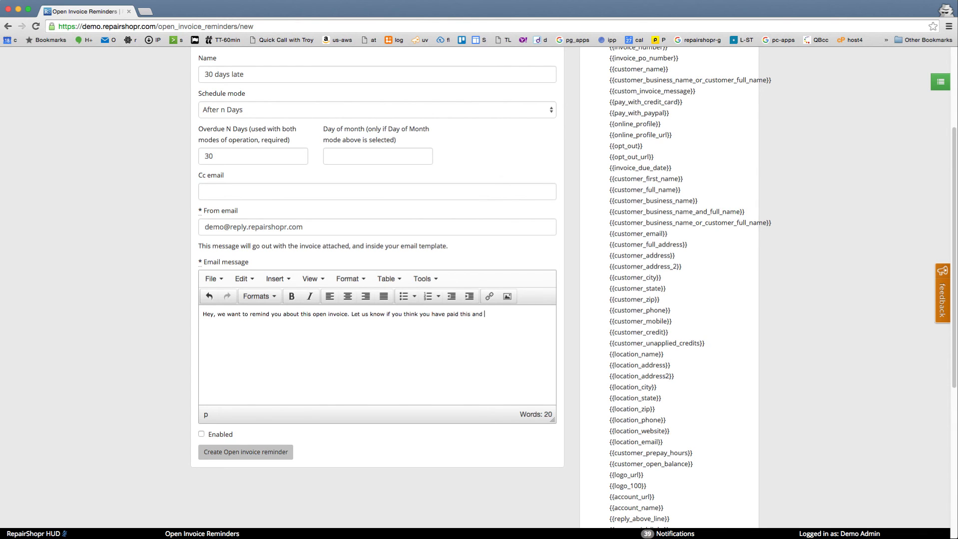
text(we didn't get it marked as paid. Take care!)
click(210, 435)
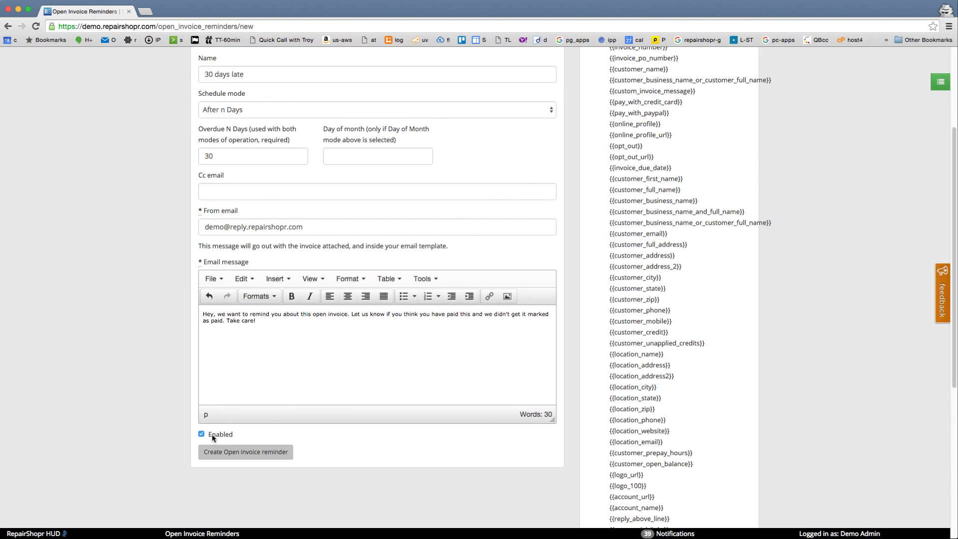
click(238, 456)
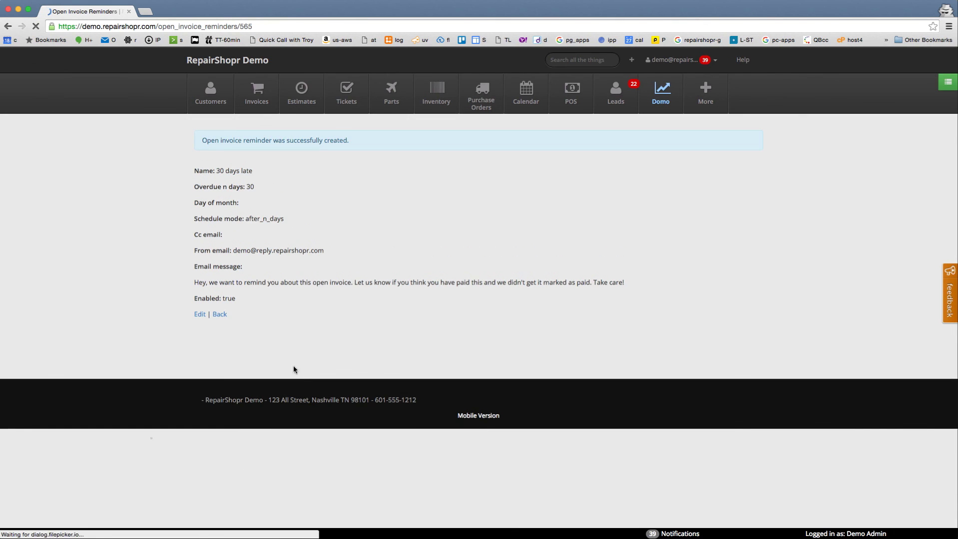
Go back from the new reminder's confirmation page to the reminders list.
click(220, 315)
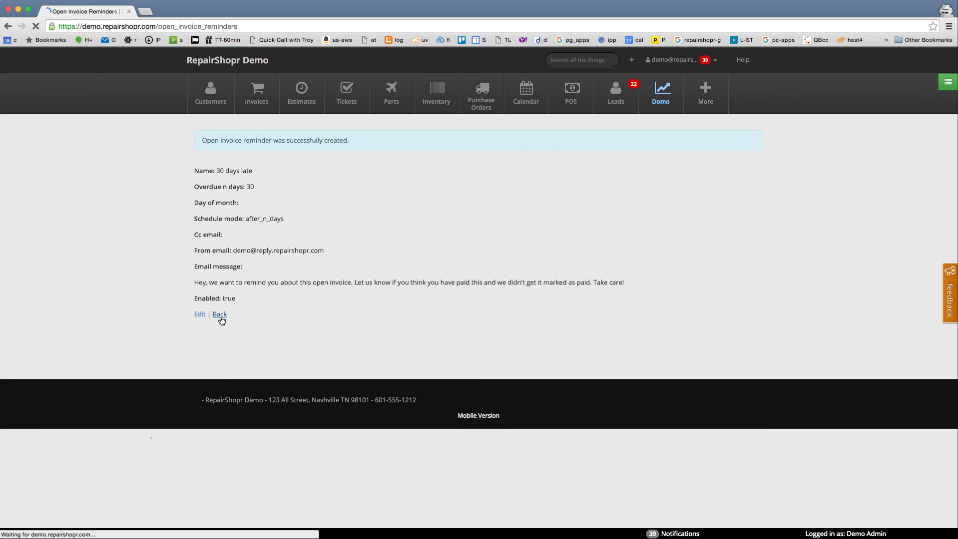